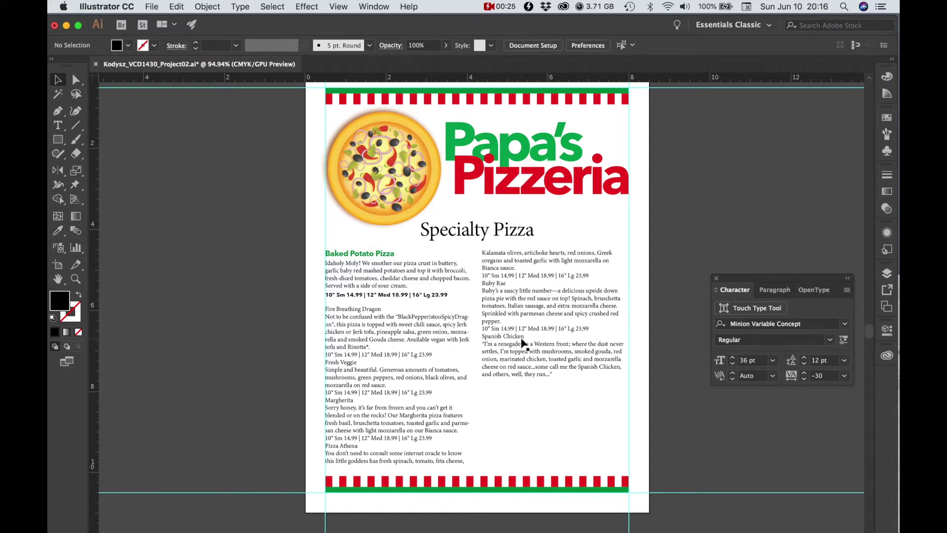
Show the Paragraph Styles panel from Window > Type and dock it beside the Character panel
scroll(503, 314, up, 3)
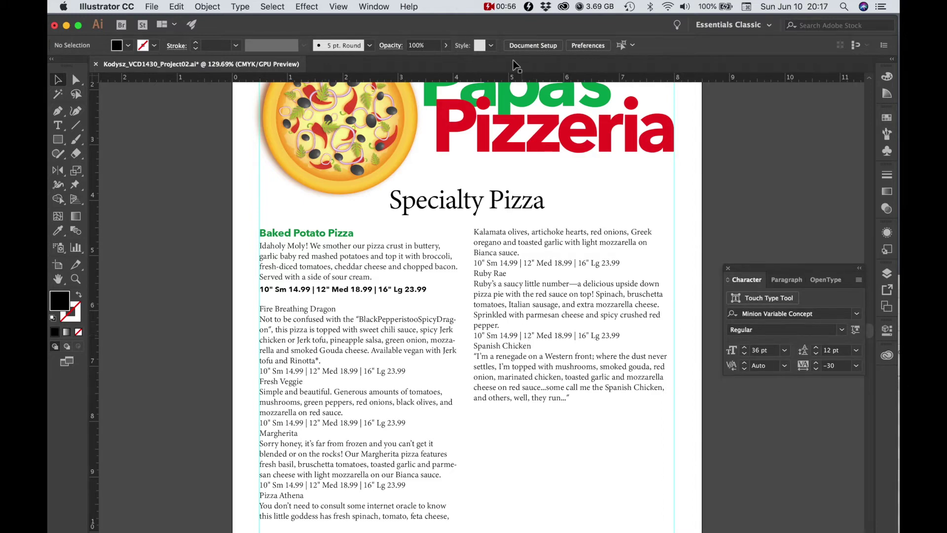
click(383, 8)
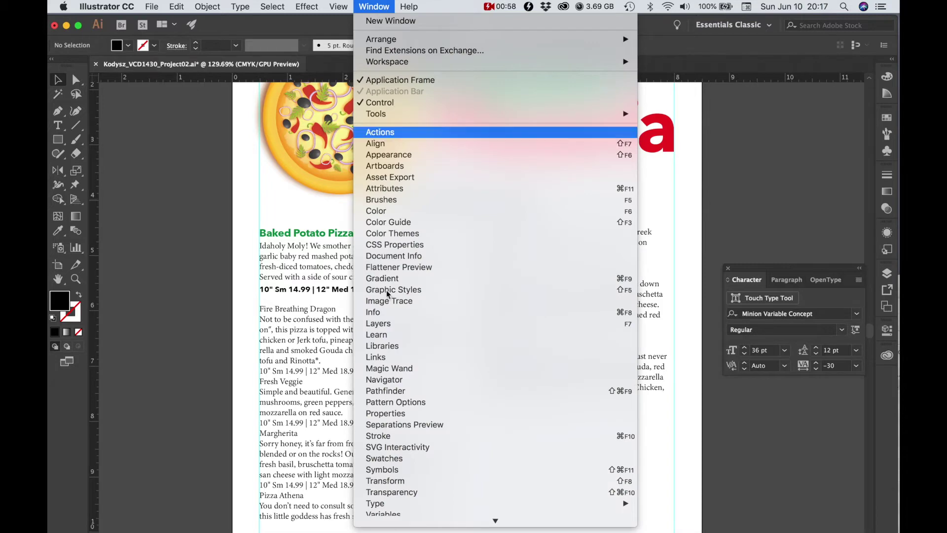
mouse_move(390, 504)
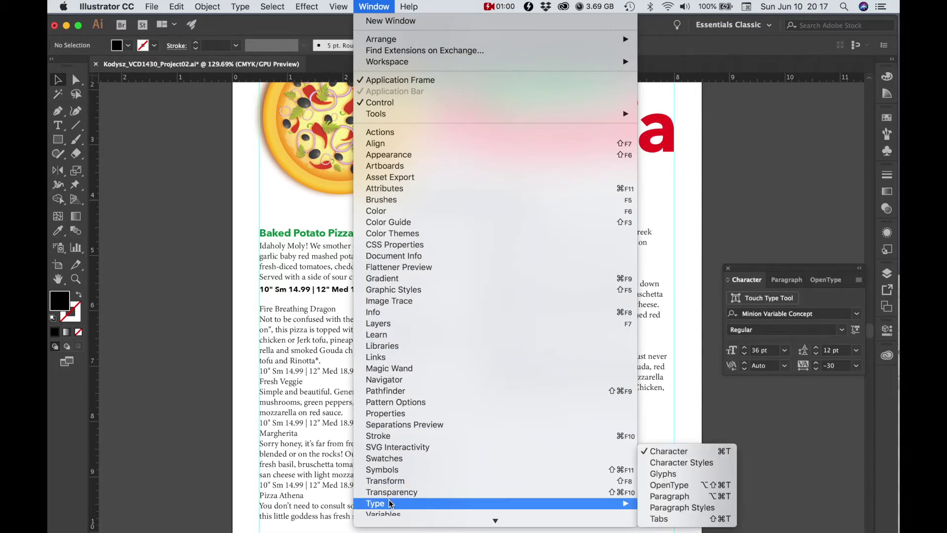
click(673, 510)
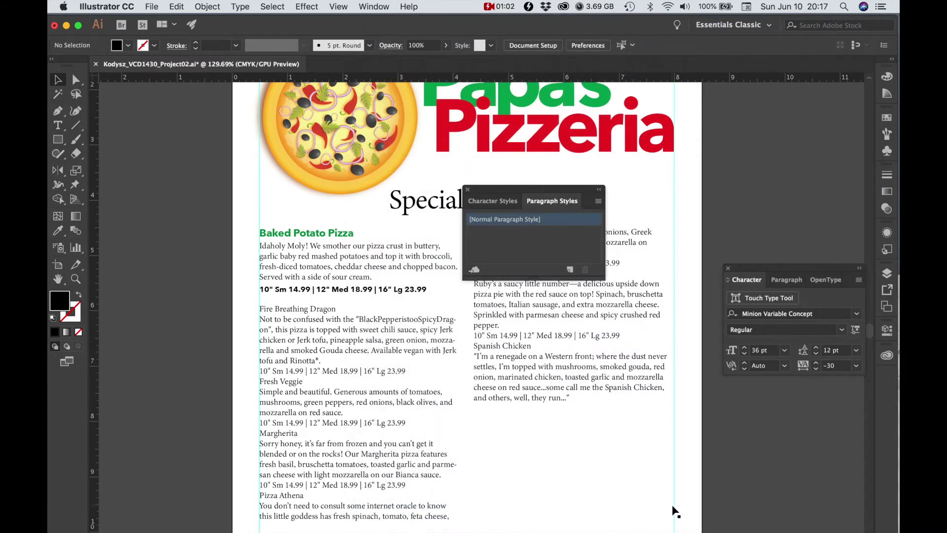
drag(537, 188, 799, 160)
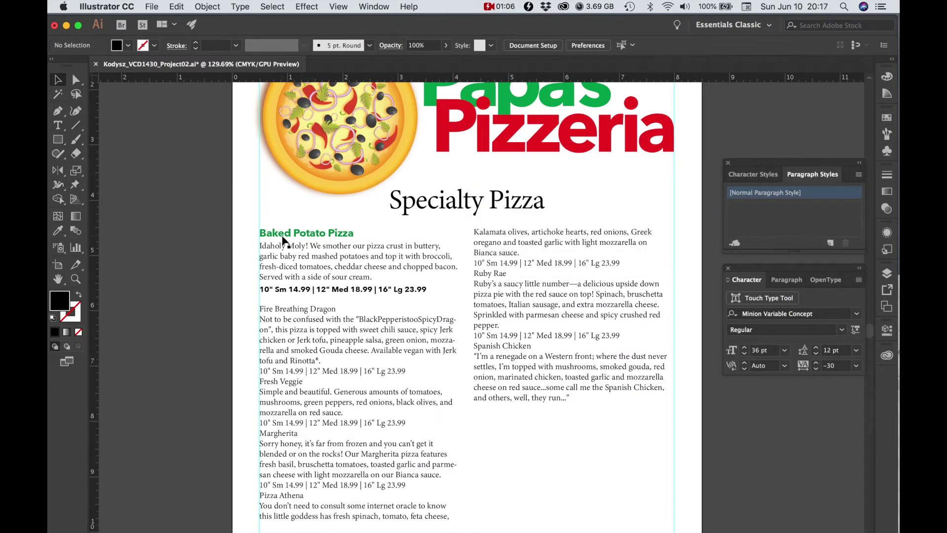
Select the menu text frame and highlight the Baked Potato Pizza heading with the Type tool
click(298, 241)
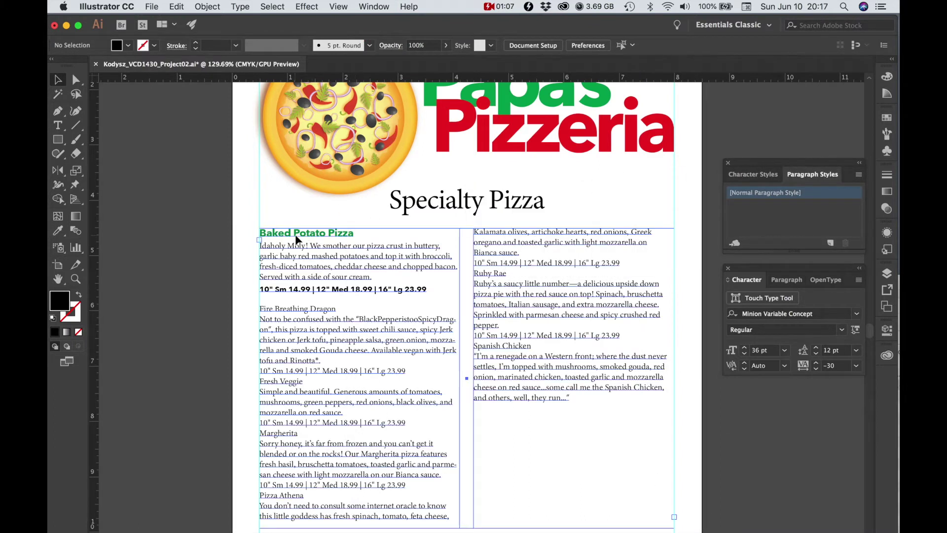
click(58, 125)
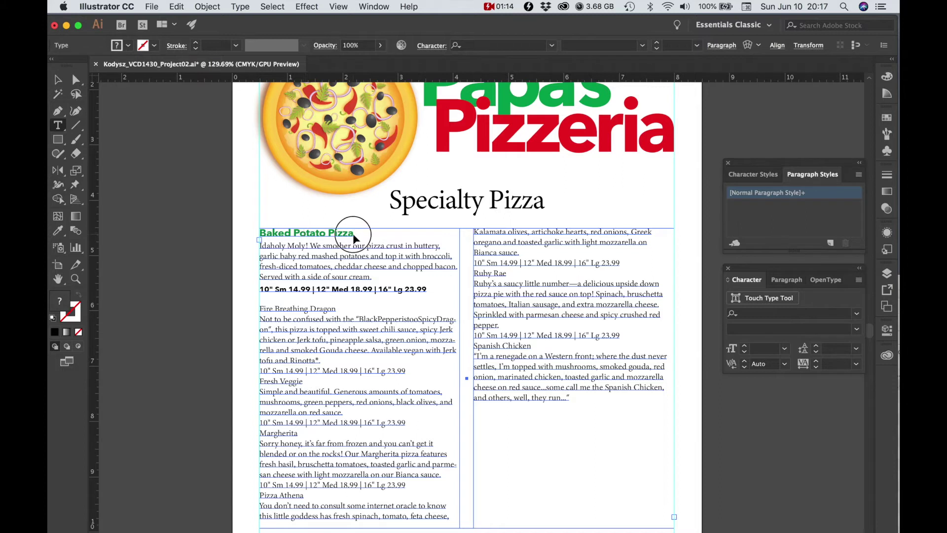
drag(354, 233, 246, 233)
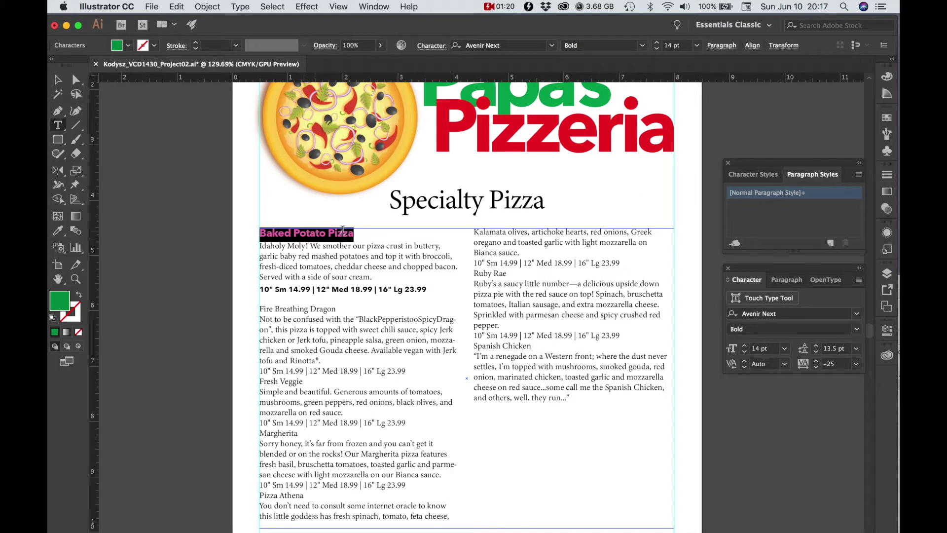
Save the heading formatting as a new paragraph style named 'Green Food Header', then select the Baked Potato Pizza price line
click(832, 243)
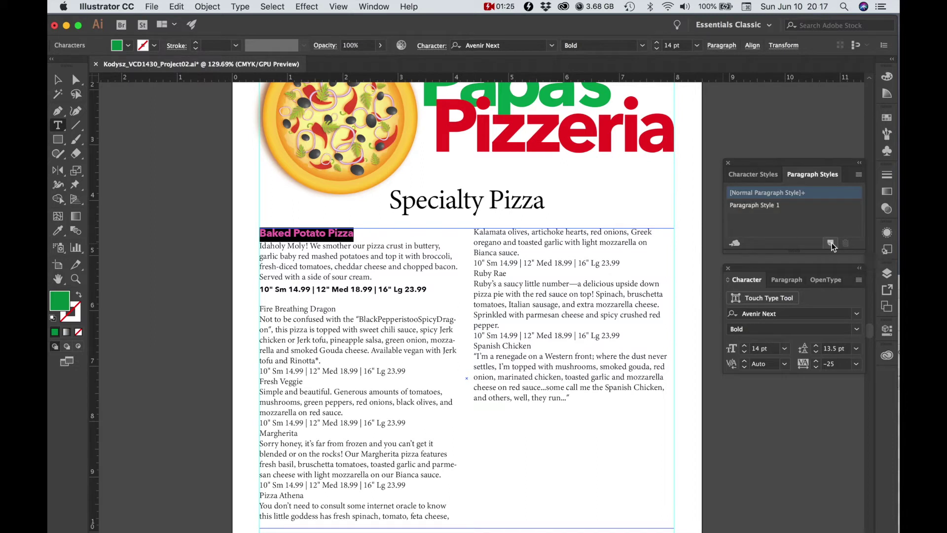
double_click(764, 206)
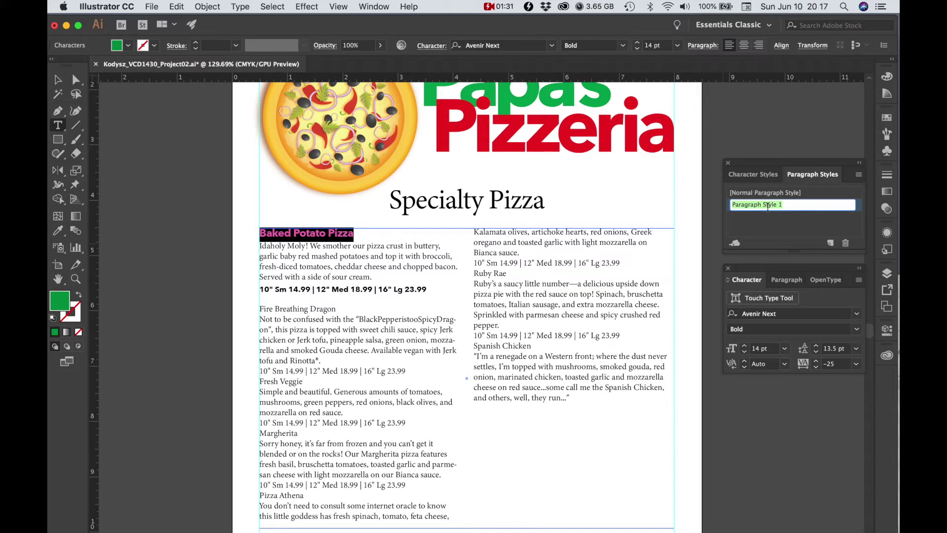
text(Green Food Header)
click(804, 221)
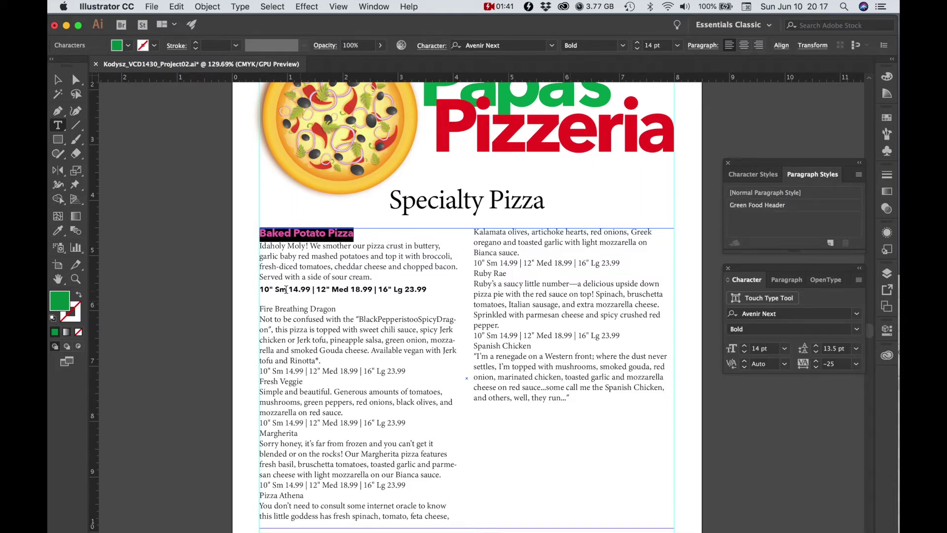
drag(426, 289, 259, 291)
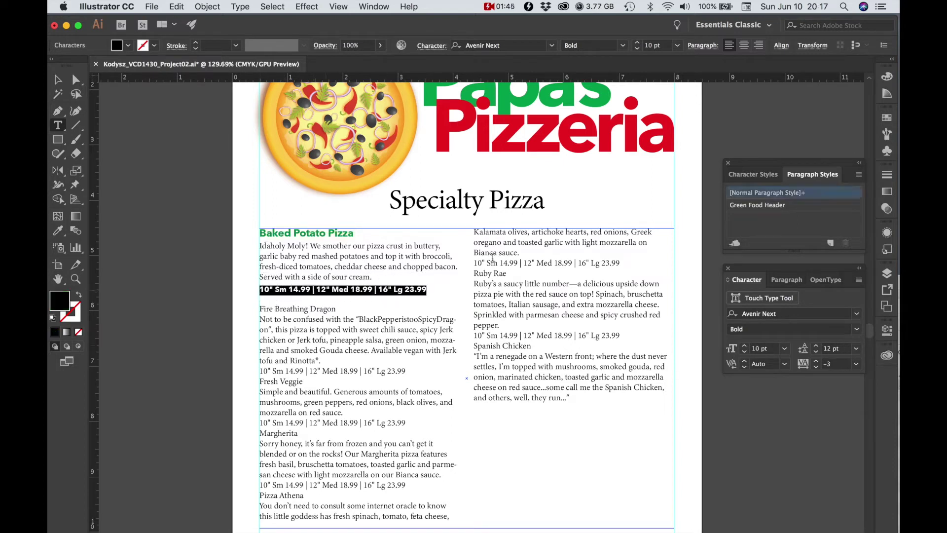
Create a 'Prices' paragraph style from the price line and apply it to the Fire Breathing Dragon prices
click(831, 243)
double_click(770, 218)
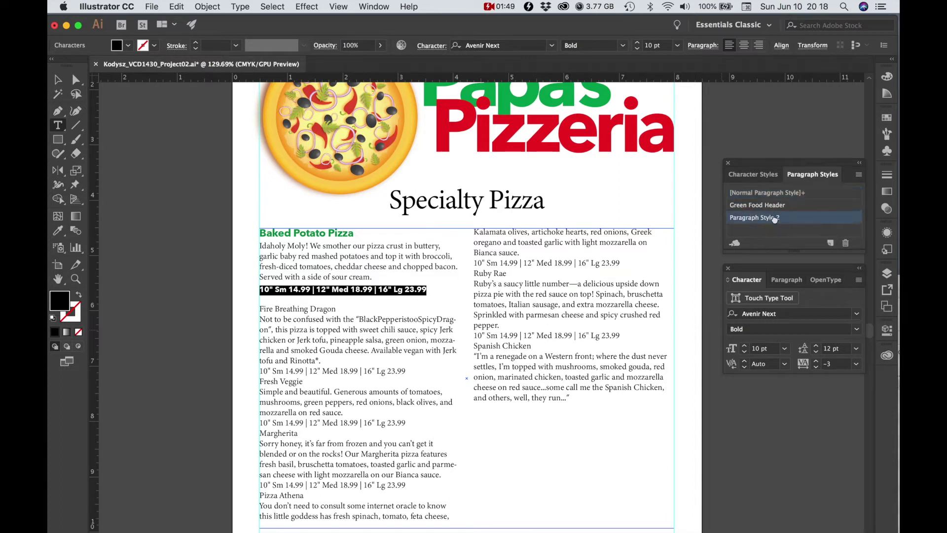
text(Prices)
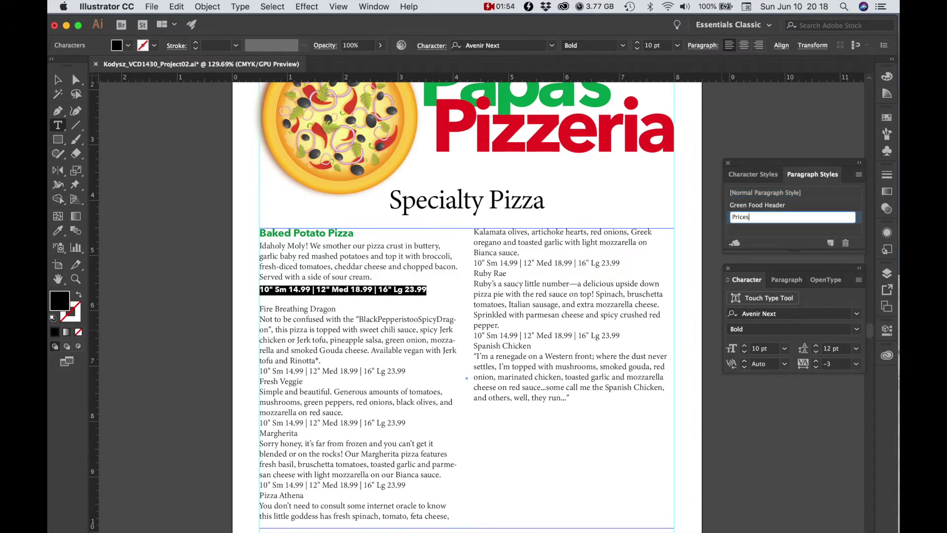
key(Return)
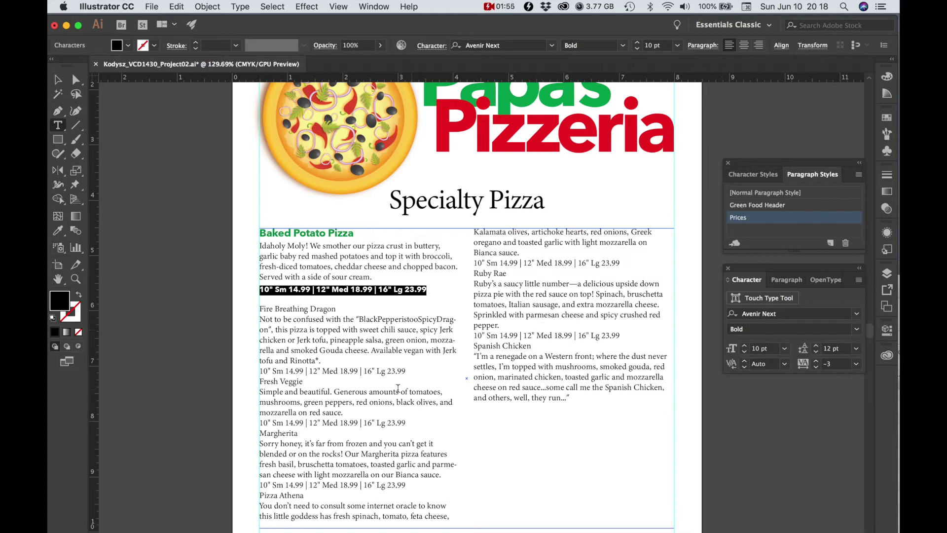
drag(407, 372, 262, 374)
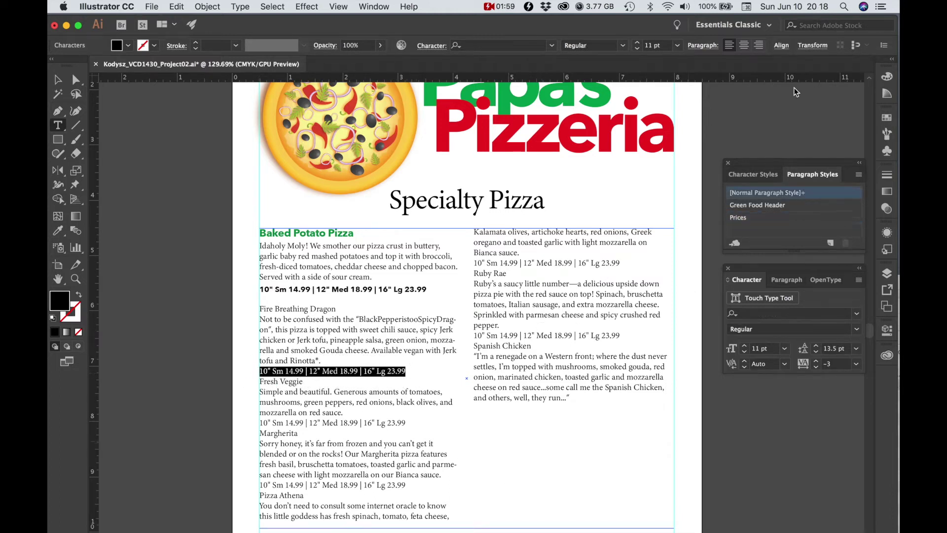
click(739, 217)
Apply the Prices style to the Fresh Veggie price line and the first right-column price line
drag(406, 433, 253, 434)
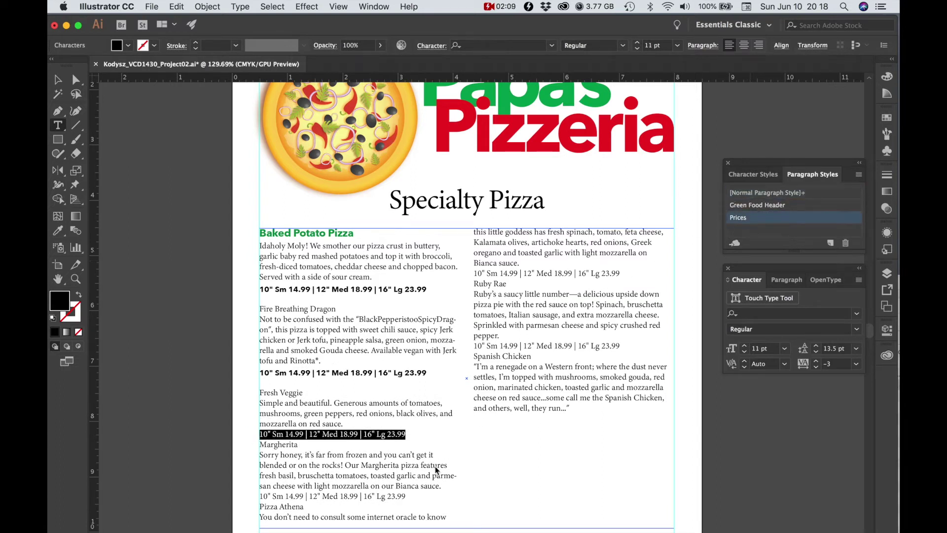
drag(303, 516, 255, 517)
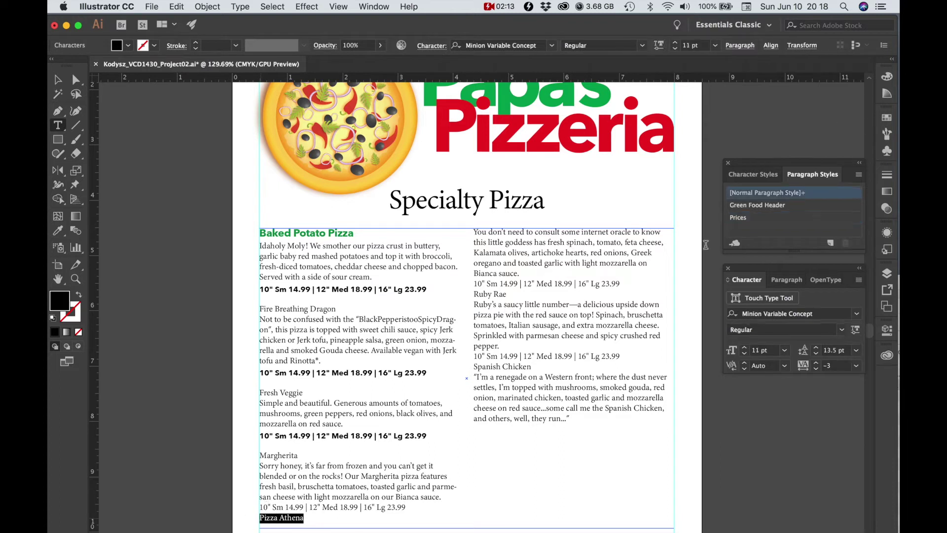
click(745, 221)
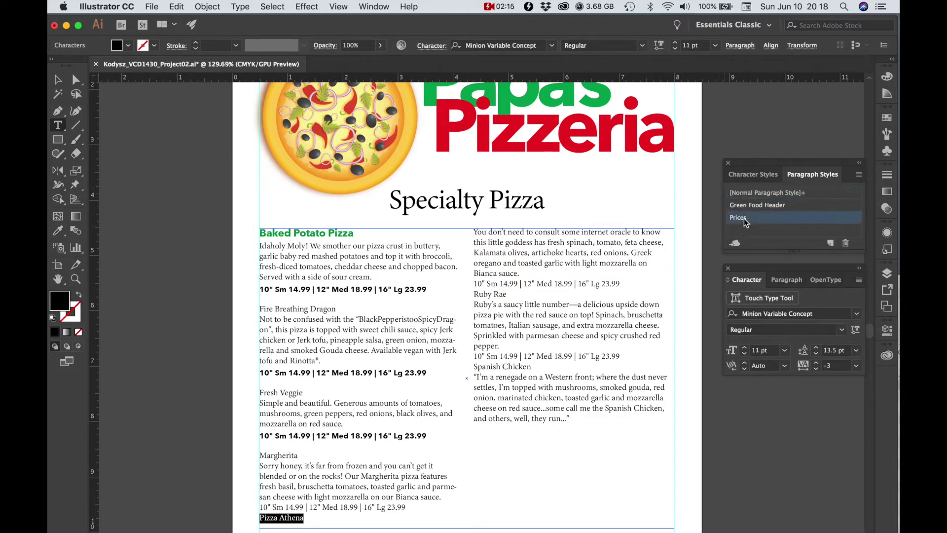
click(592, 284)
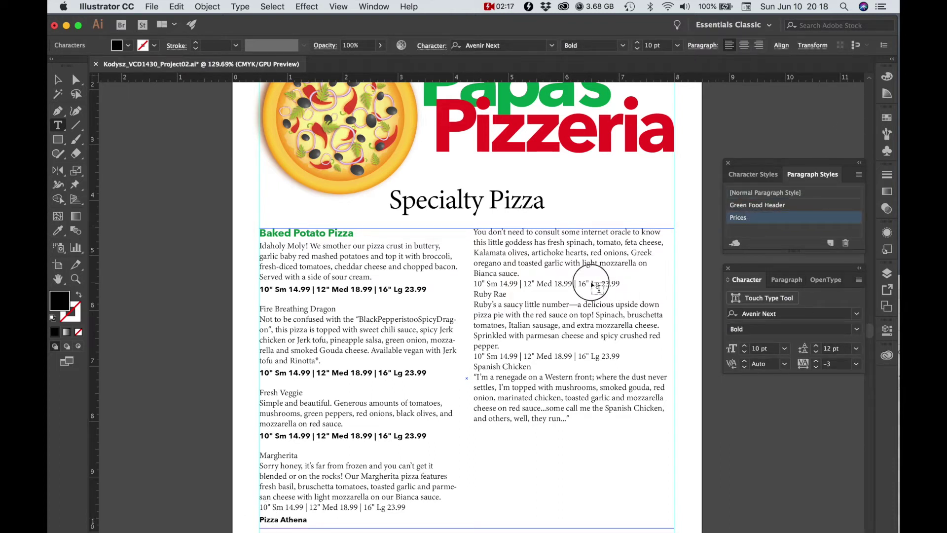
triple_click(593, 284)
click(741, 220)
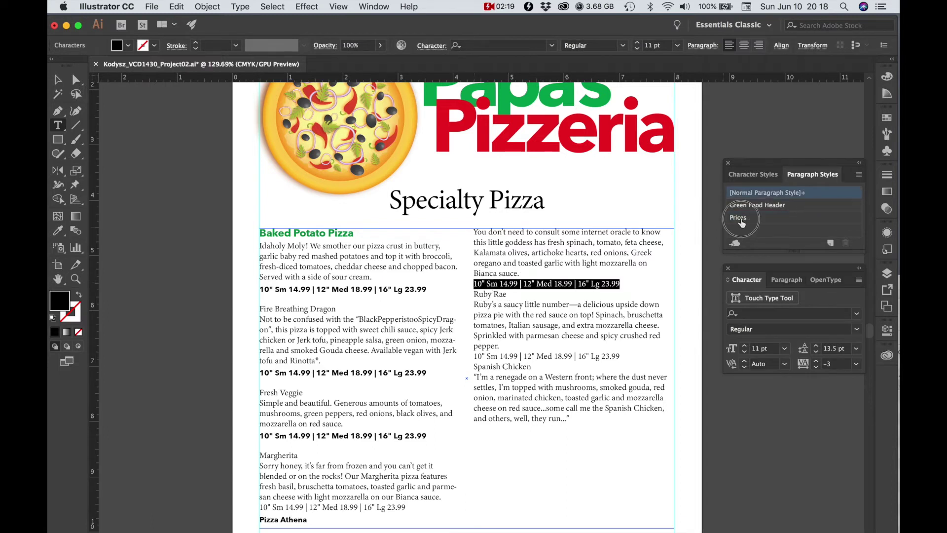
Give the Ruby Rae price line the Prices style and the Fire Breathing Dragon heading Green Food Header
drag(619, 369, 474, 370)
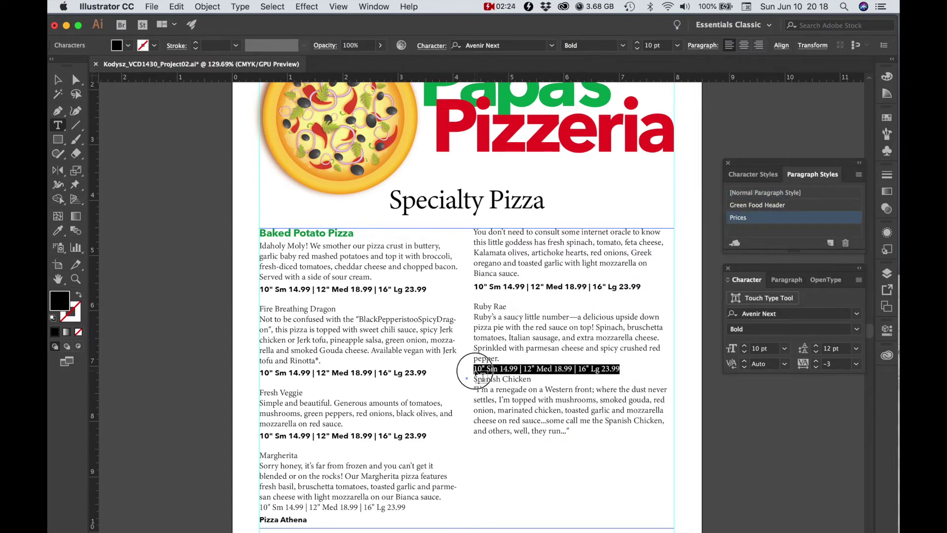
click(742, 217)
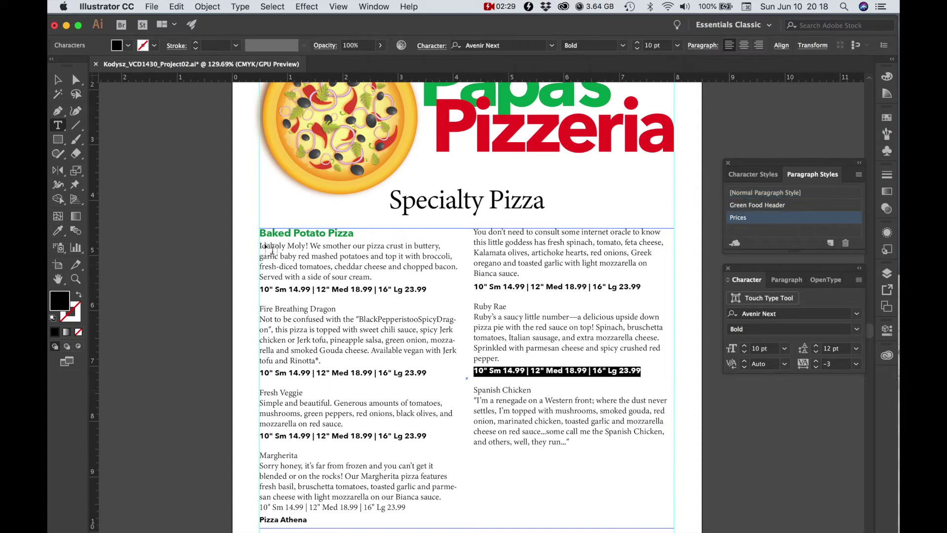
drag(337, 311, 249, 311)
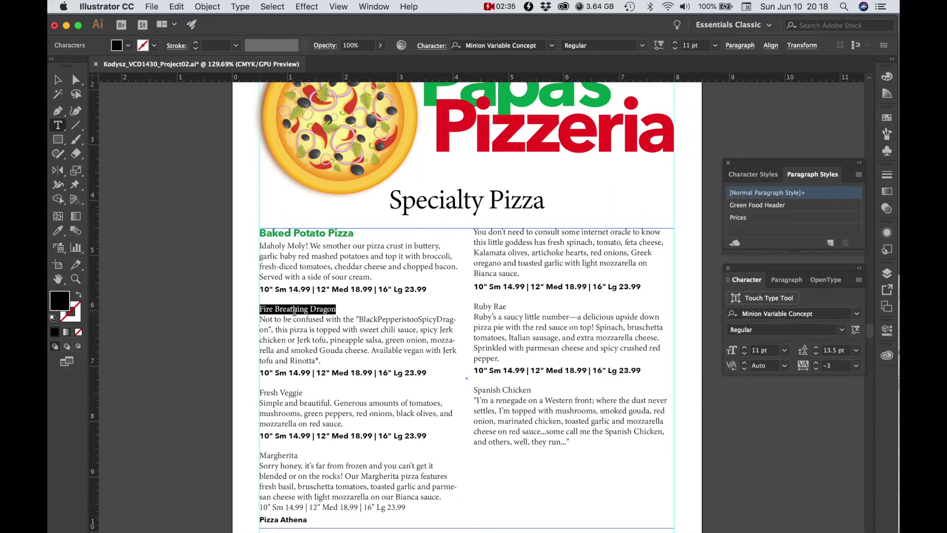
click(750, 204)
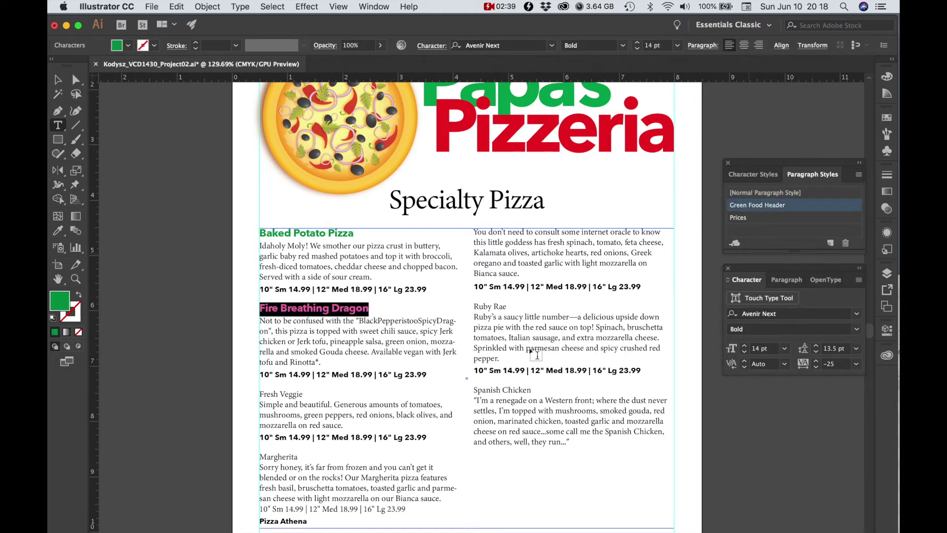
Recolour the whole Fire Breathing Dragon heading red from the Swatches panel
click(262, 314)
triple_click(261, 314)
click(887, 119)
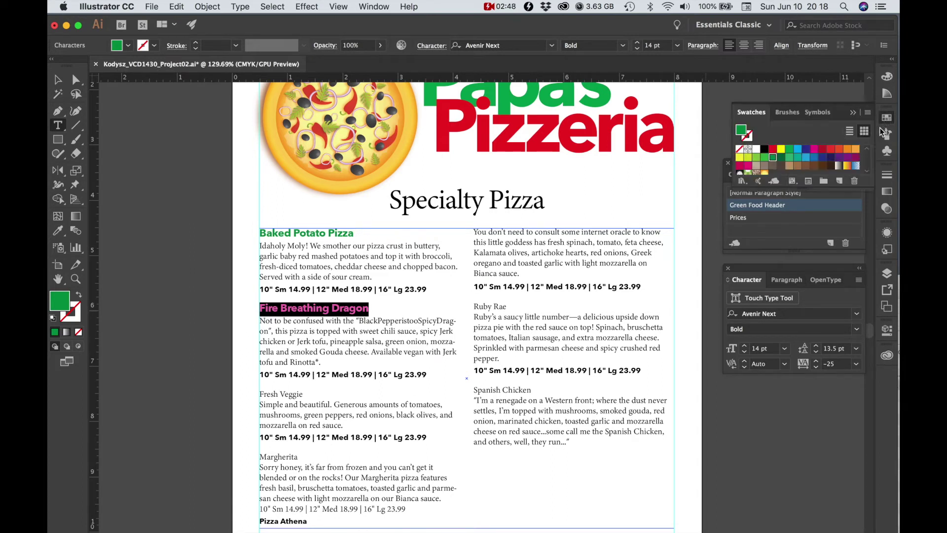
click(773, 148)
click(868, 249)
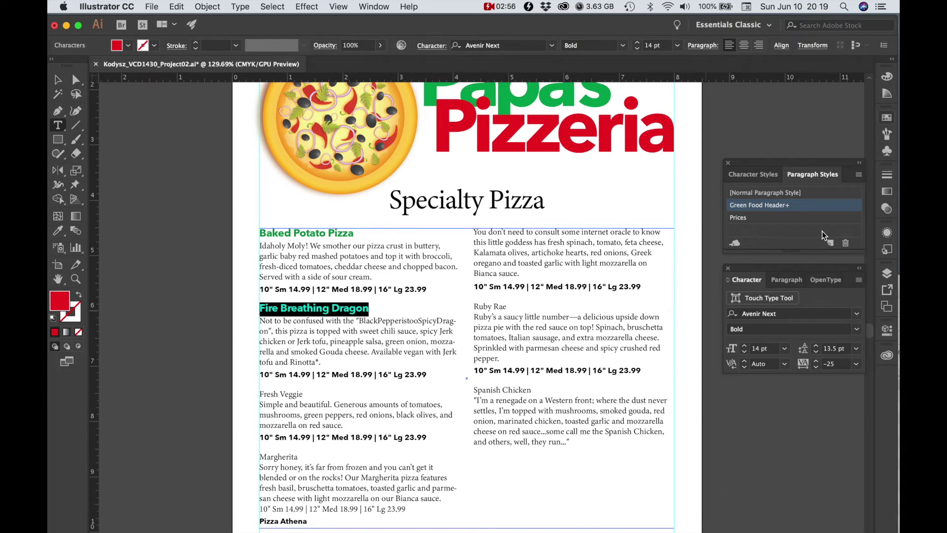
Save the red heading as a 'Red Food Header' style, place it above Prices, and apply it
click(831, 243)
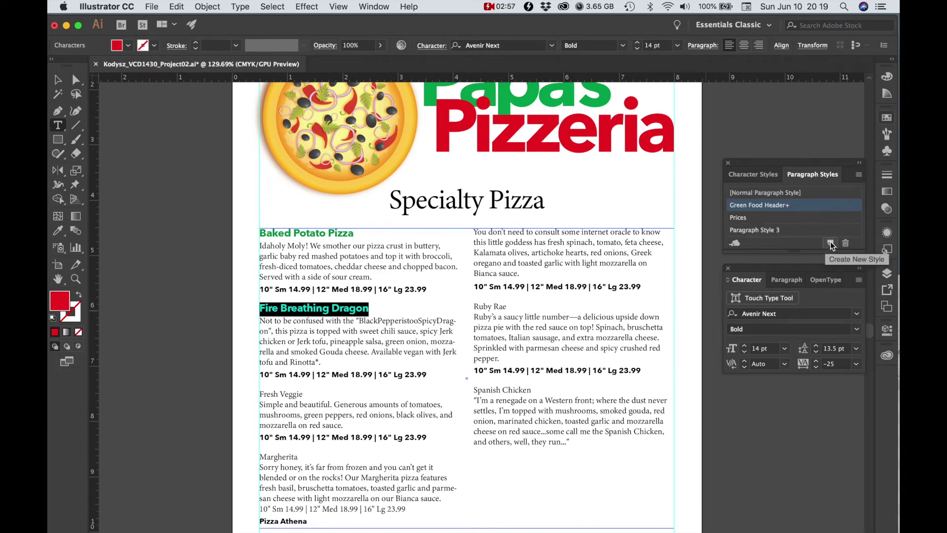
click(773, 234)
double_click(785, 232)
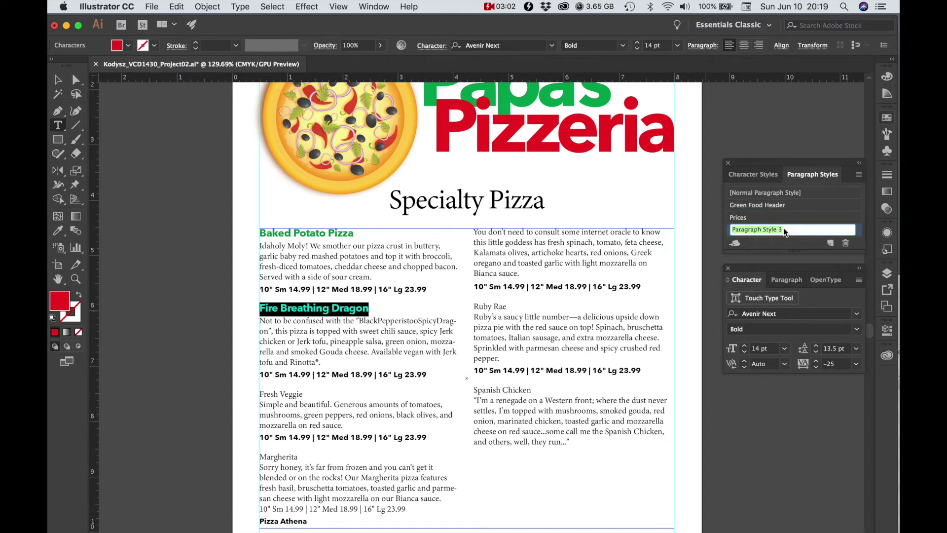
text(Red Food Header)
key(Return)
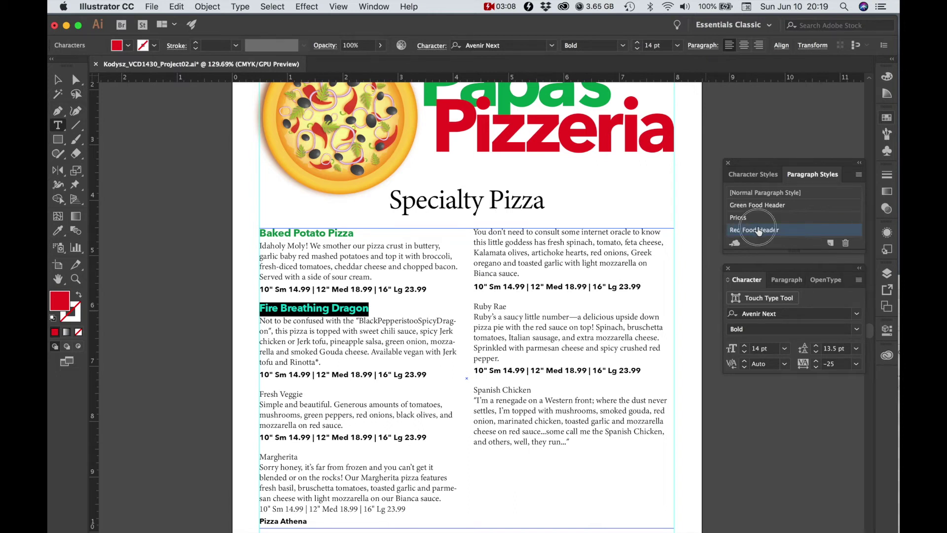
drag(758, 218, 765, 238)
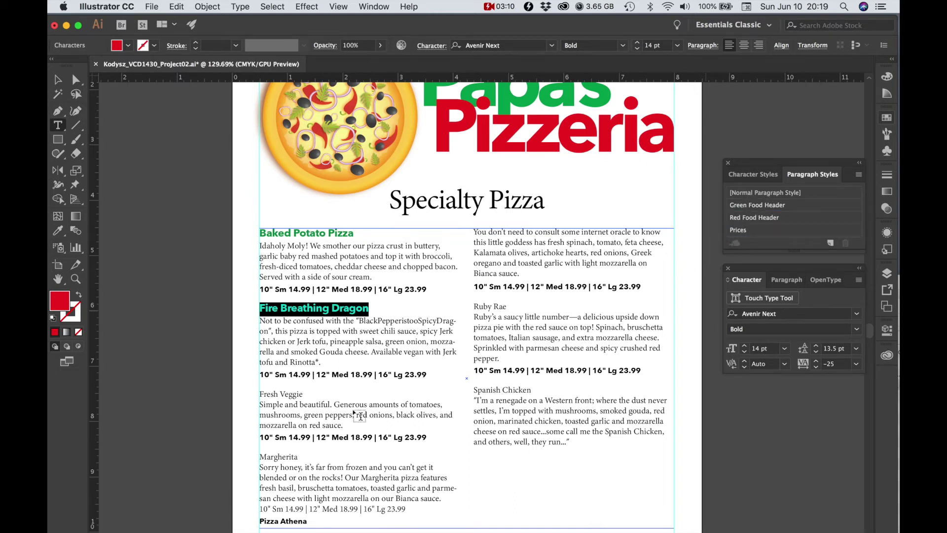
click(341, 380)
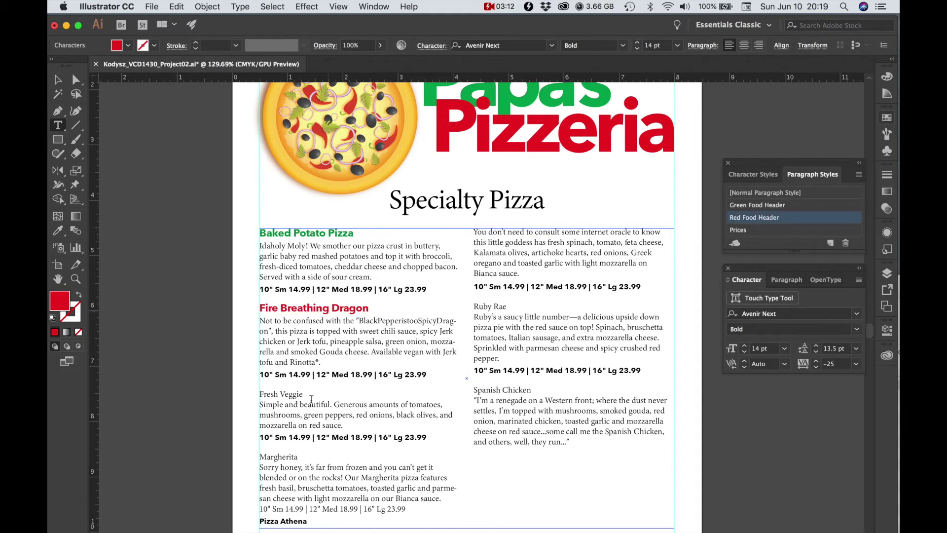
Apply Green Food Header to Fresh Veggie and Red Food Header to Margherita, then select the Prices style's panel options
click(292, 356)
drag(303, 394, 252, 395)
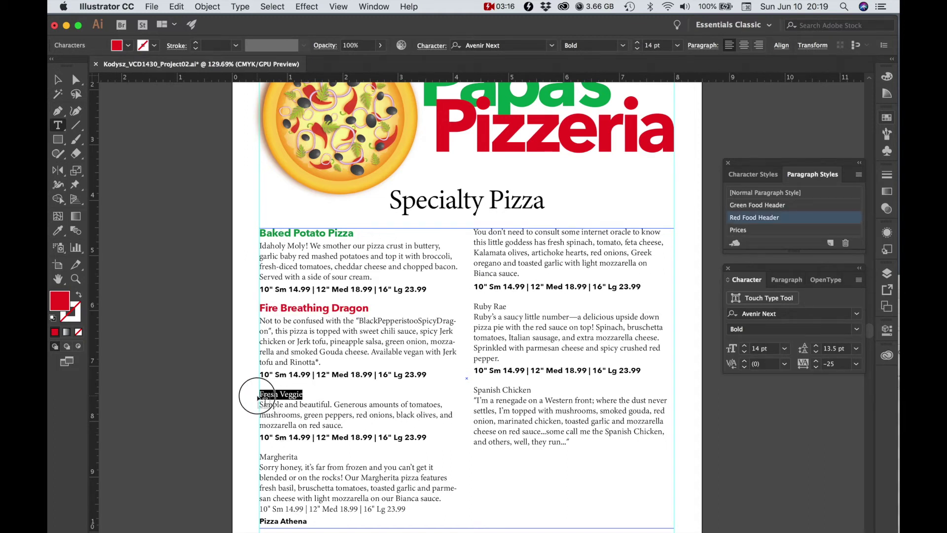
click(760, 204)
drag(298, 459, 254, 456)
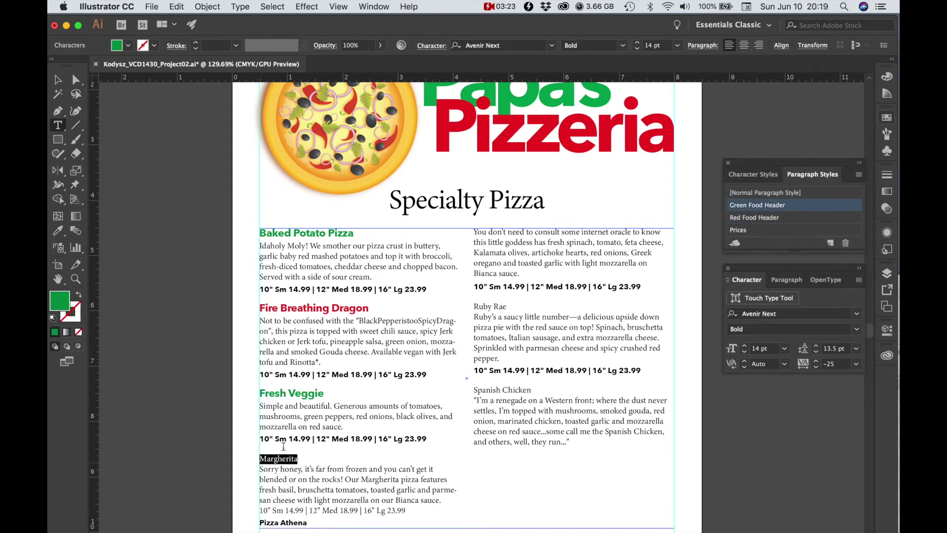
click(759, 217)
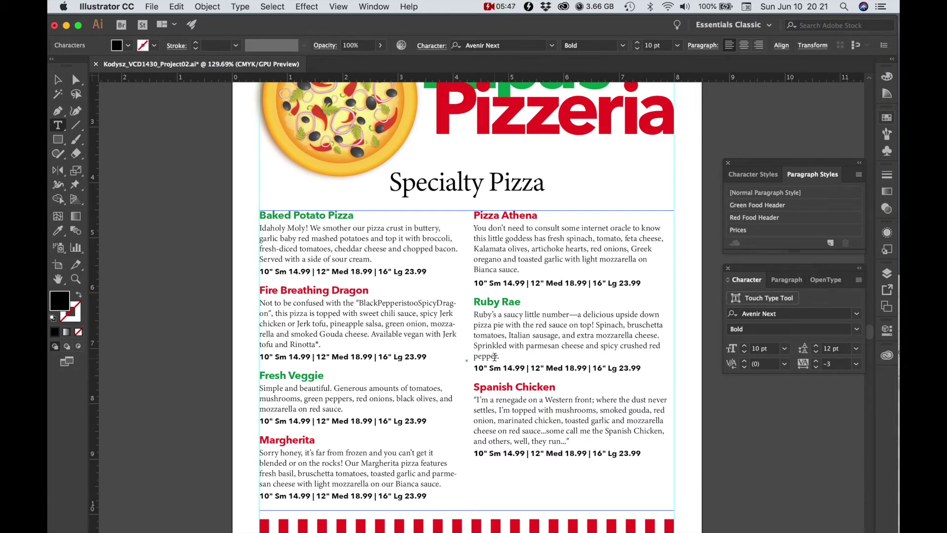
click(740, 231)
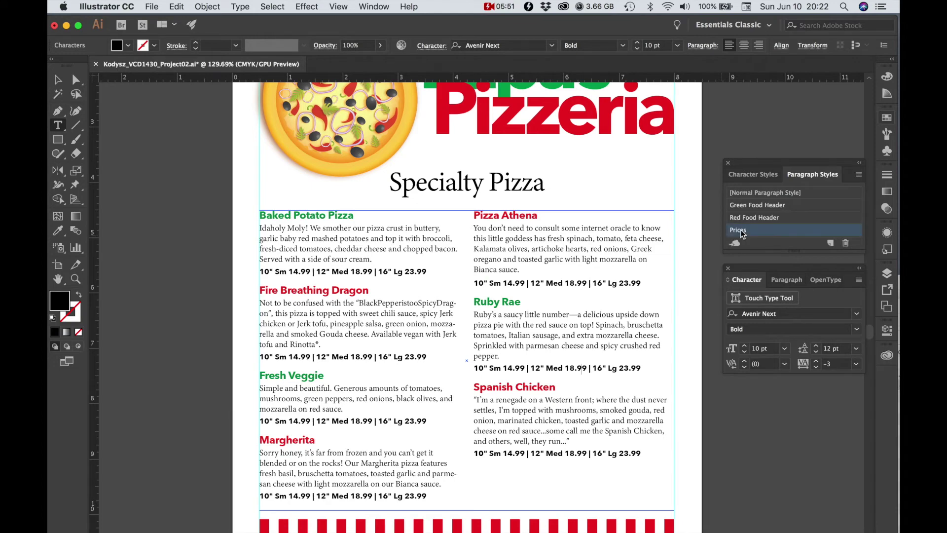
click(859, 175)
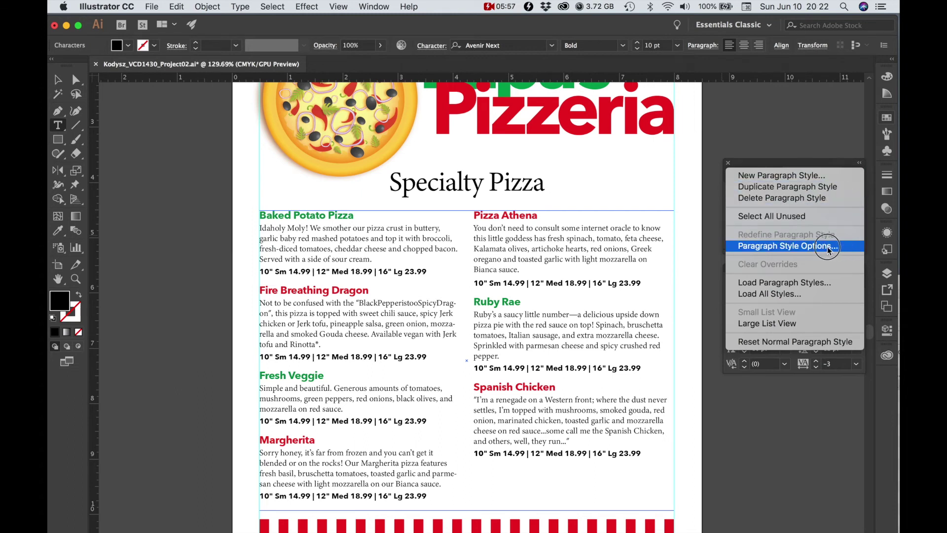
click(801, 246)
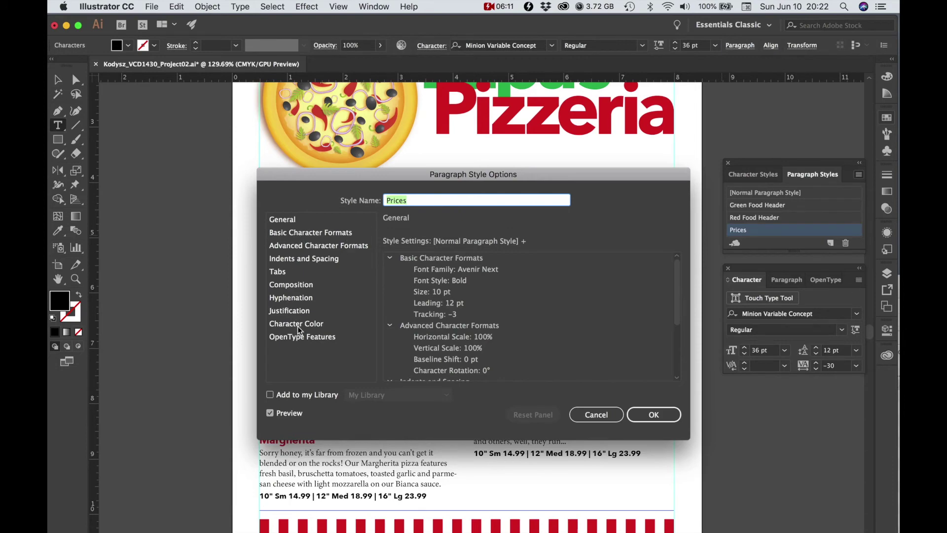
click(292, 259)
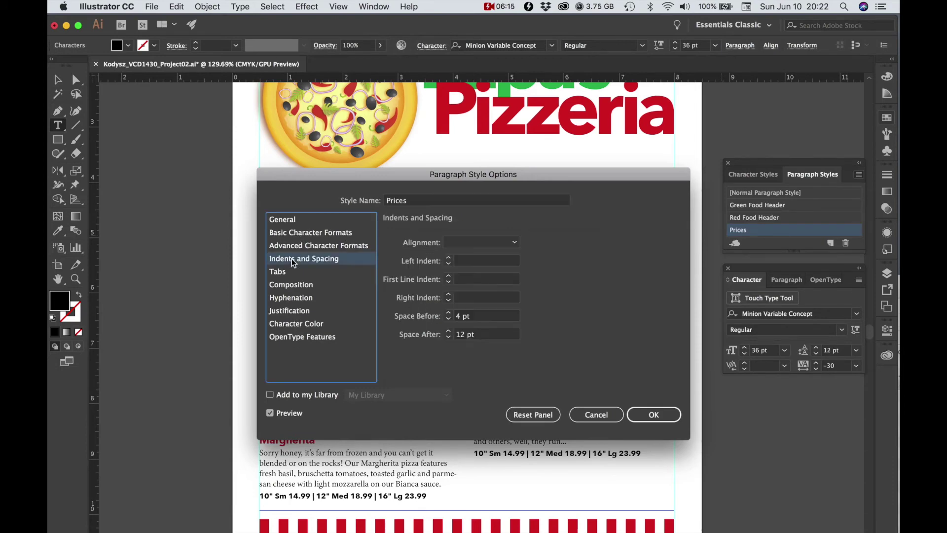
drag(417, 172, 742, 101)
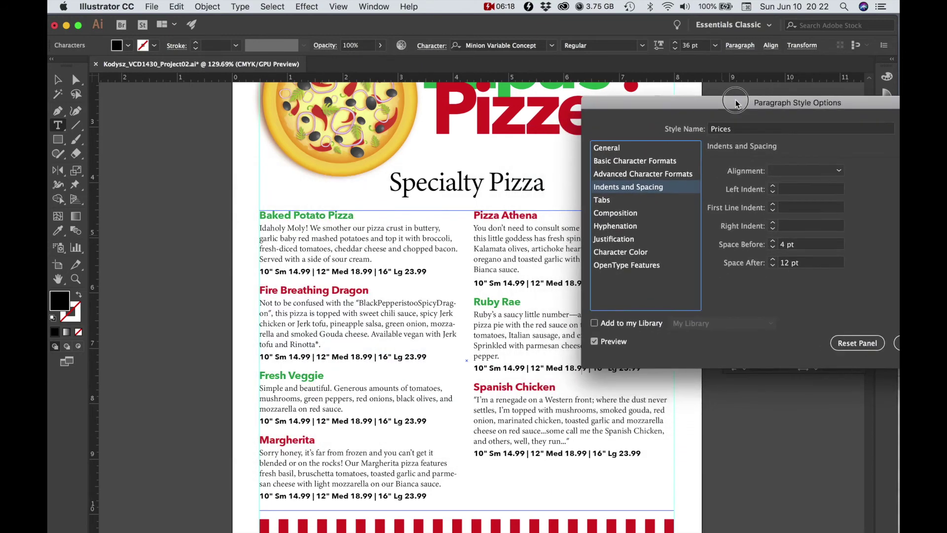
click(784, 246)
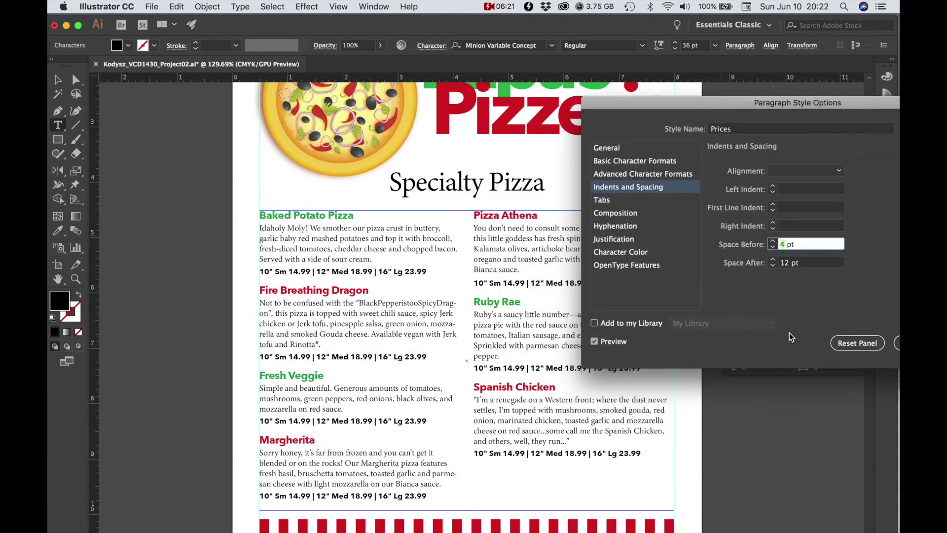
text(6)
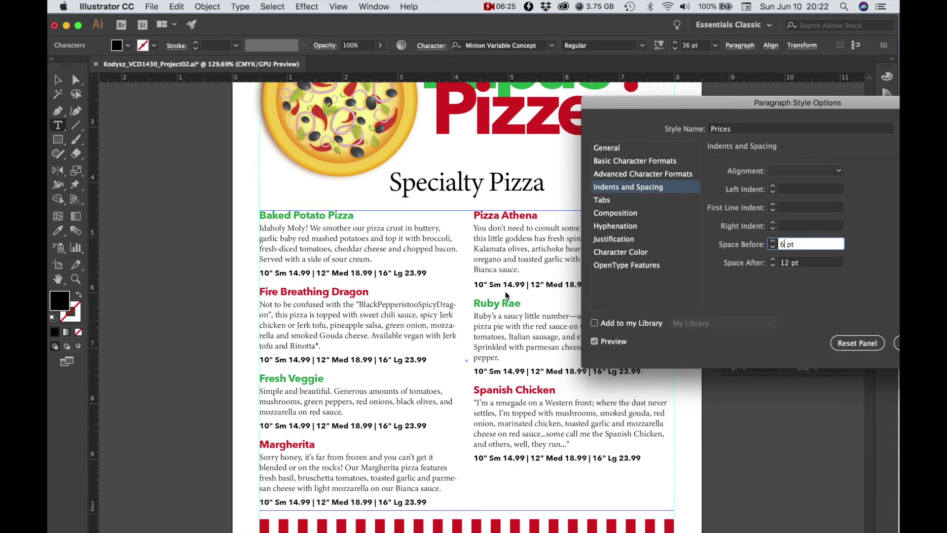
double_click(781, 244)
text(4)
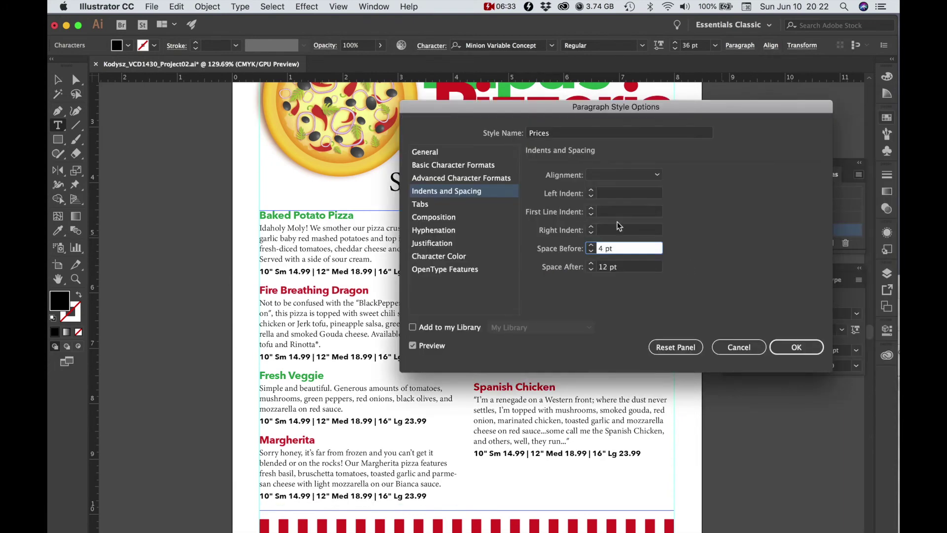
click(440, 166)
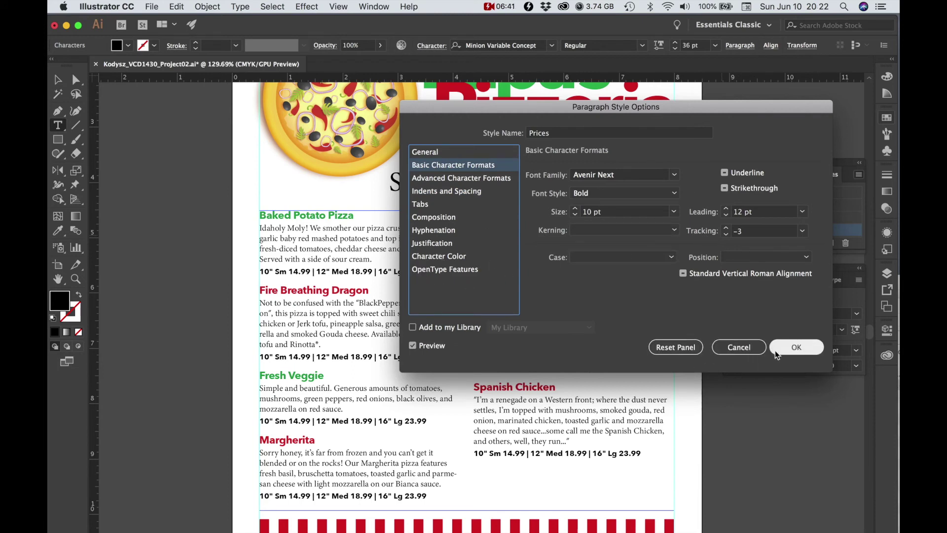
click(740, 347)
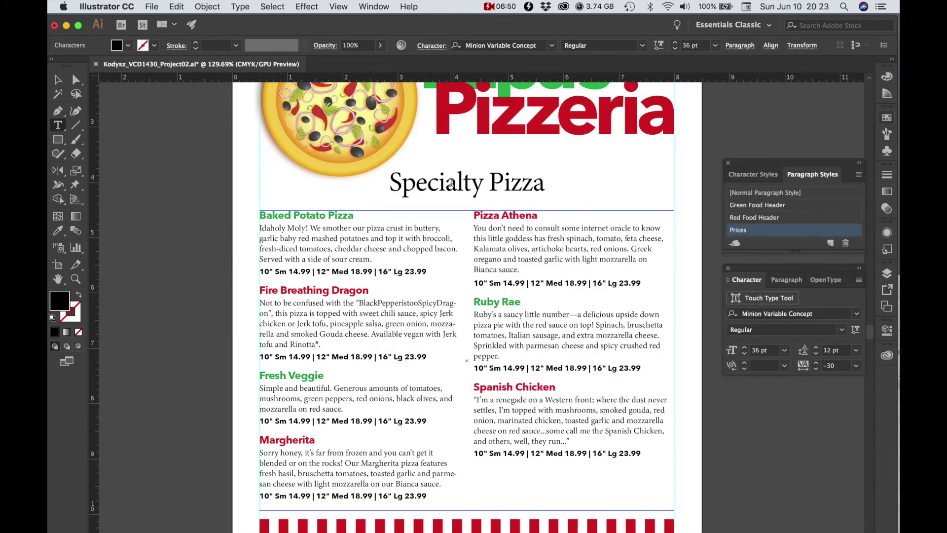
click(501, 184)
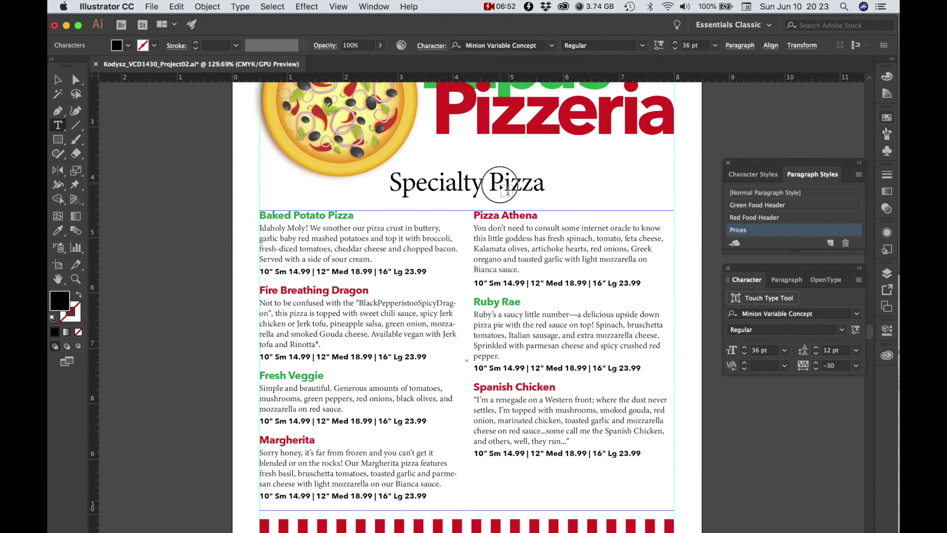